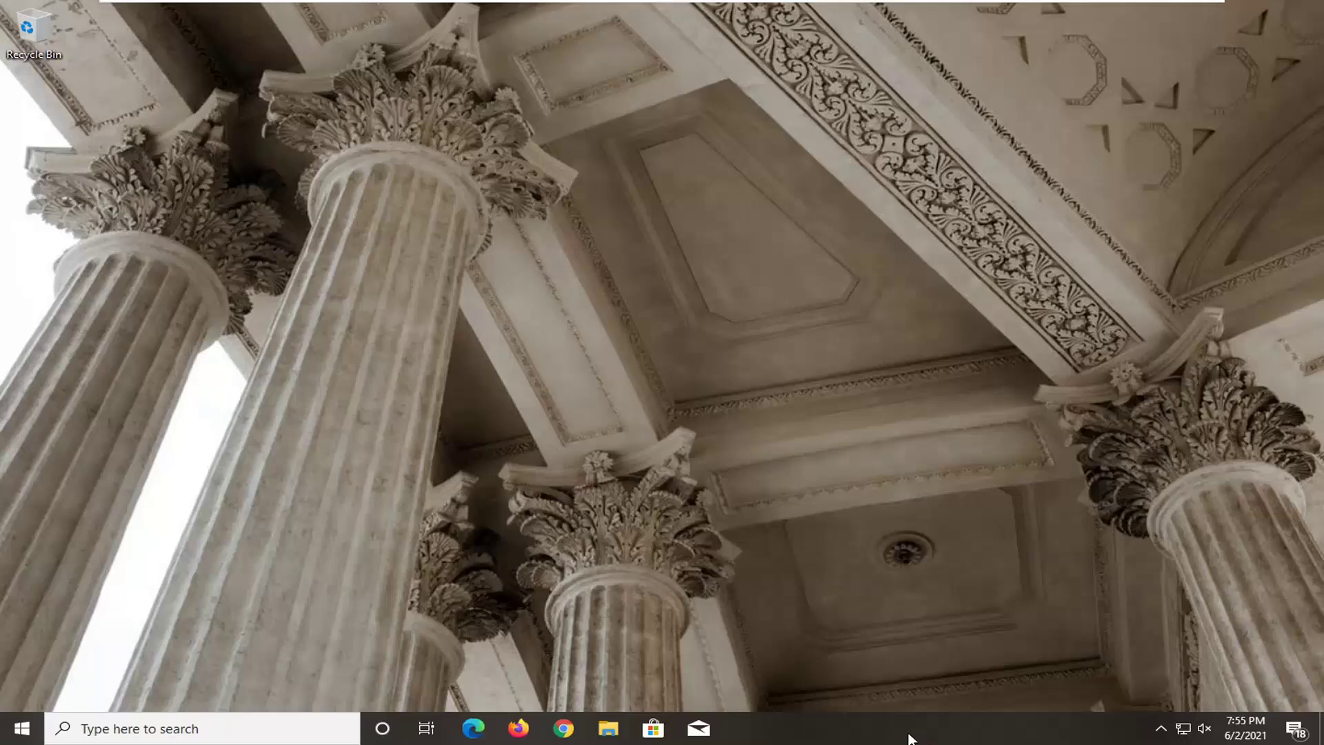
# Launch Task Manager from the taskbar and show the Startup programs list.
pyautogui.rightClick(910, 737)
pyautogui.click(963, 646)
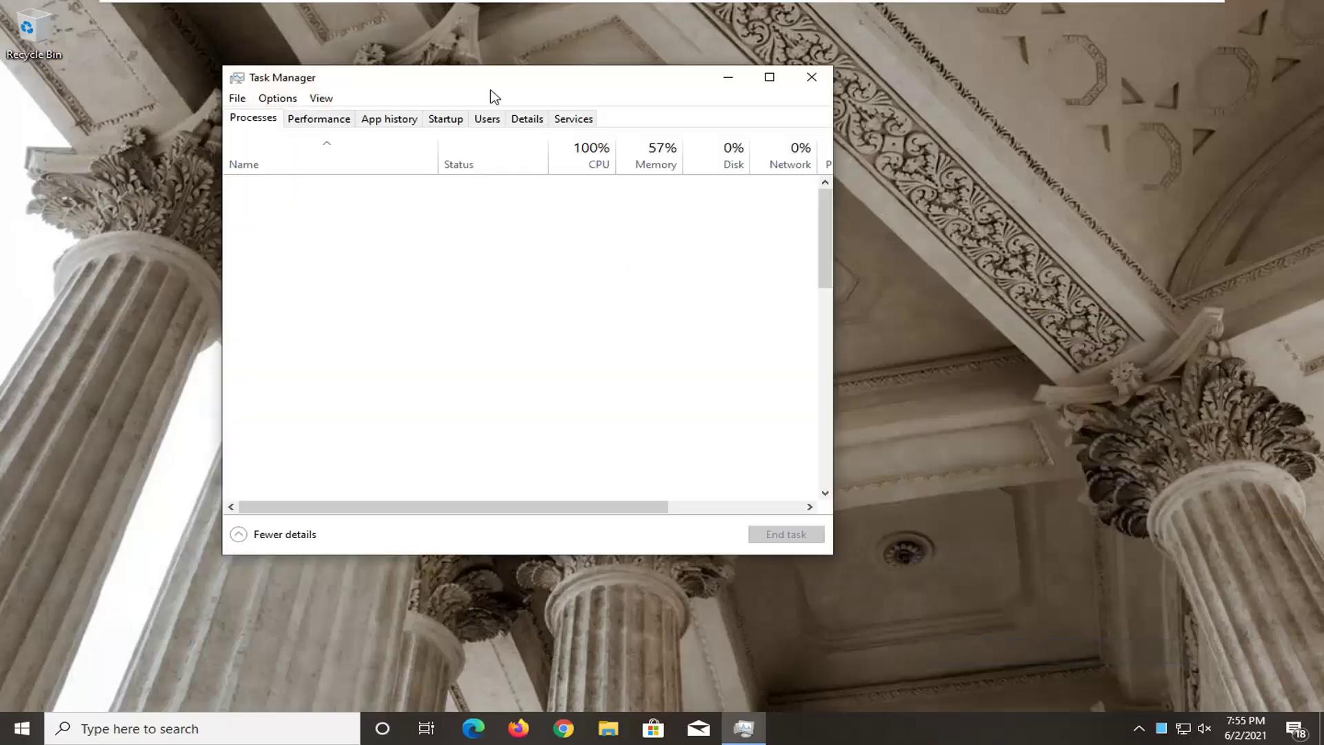
pyautogui.click(453, 118)
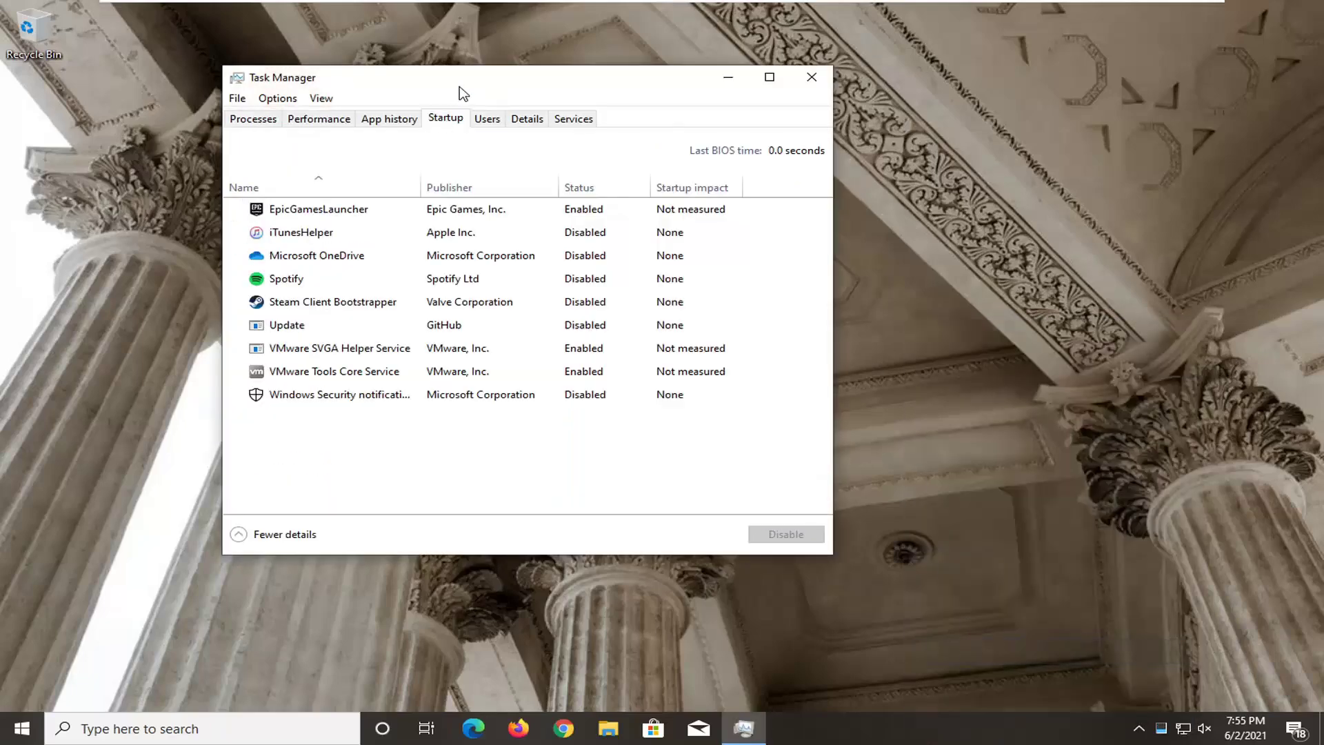
pyautogui.moveTo(467, 92); pyautogui.dragTo(578, 111)
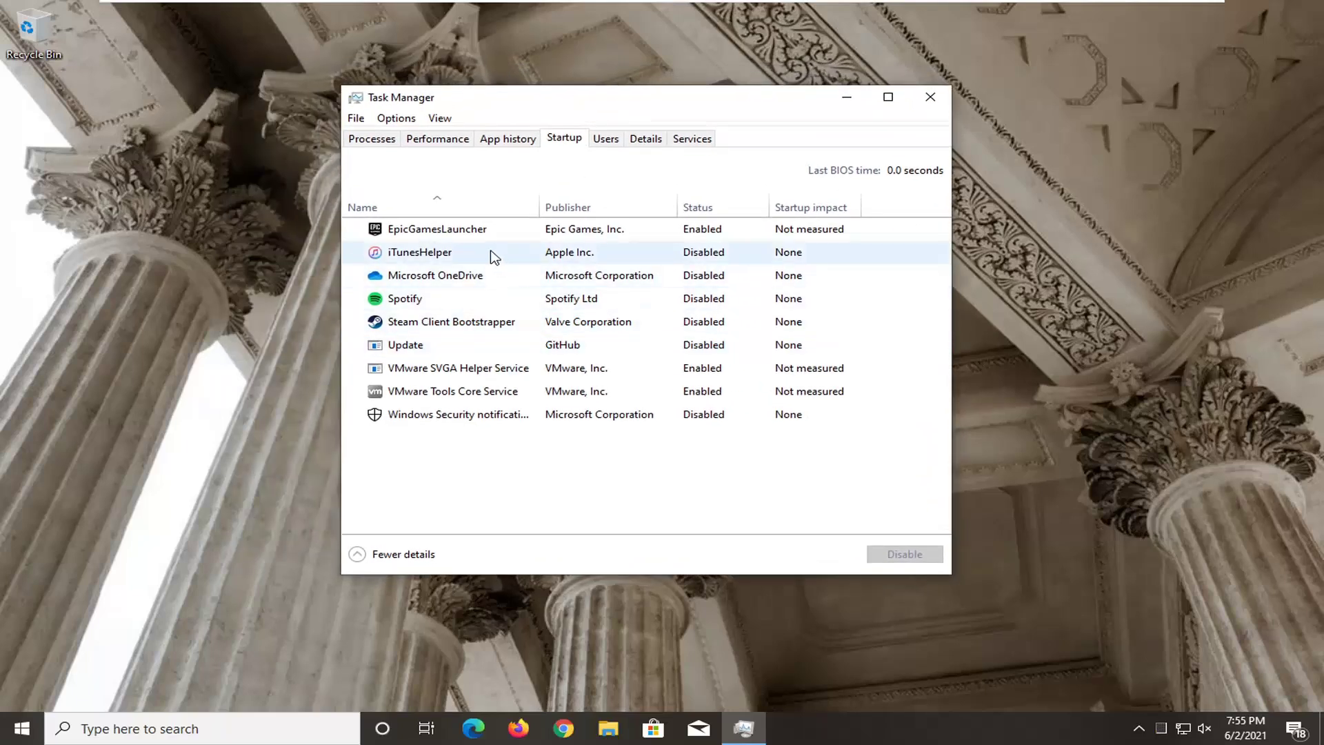
# Inspect the Spotify startup entry's actions without changing it, then close Task Manager.
pyautogui.click(405, 298)
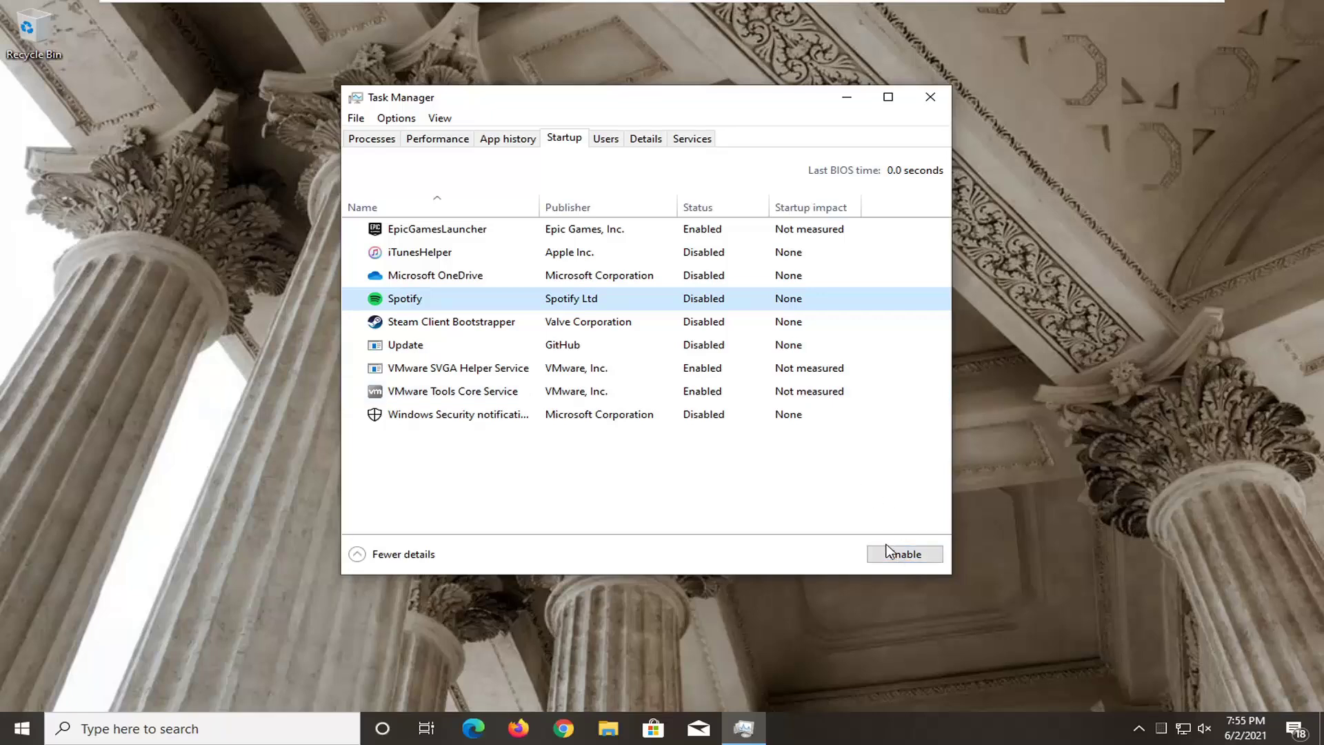
pyautogui.rightClick(406, 300)
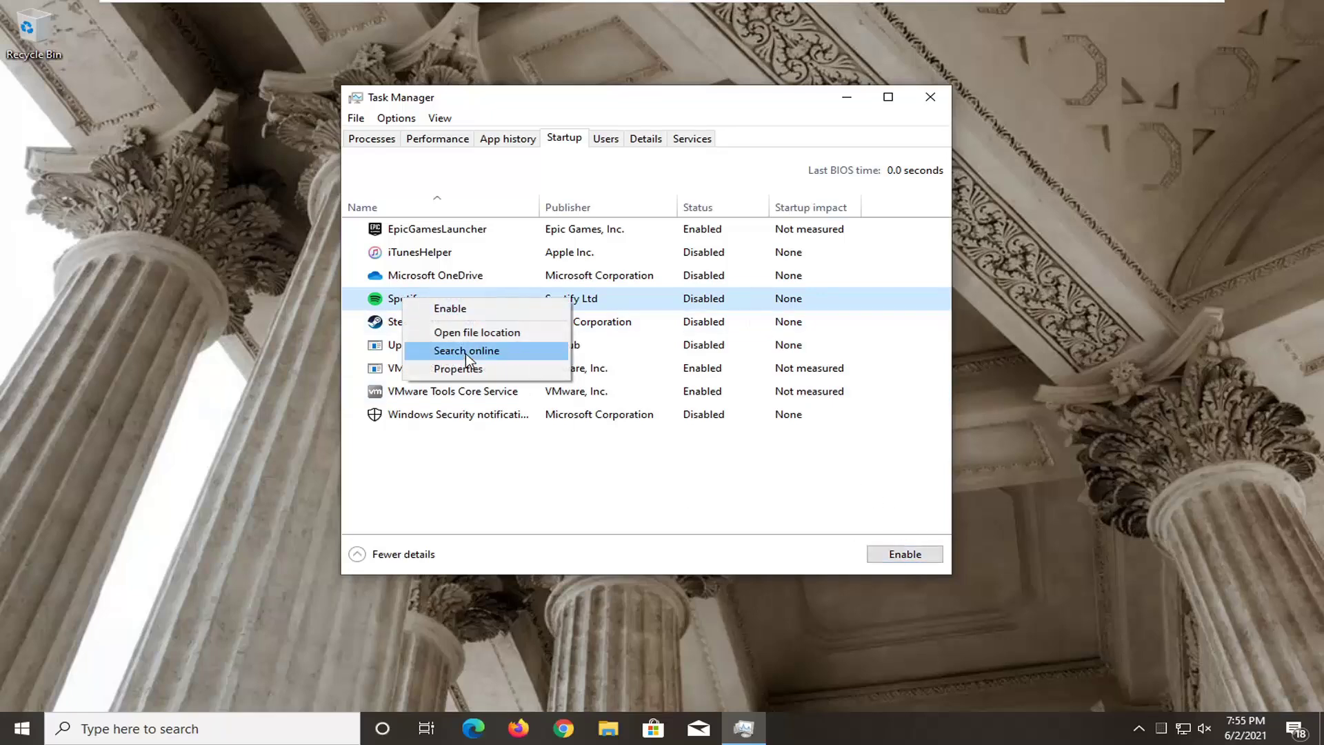
pyautogui.click(416, 469)
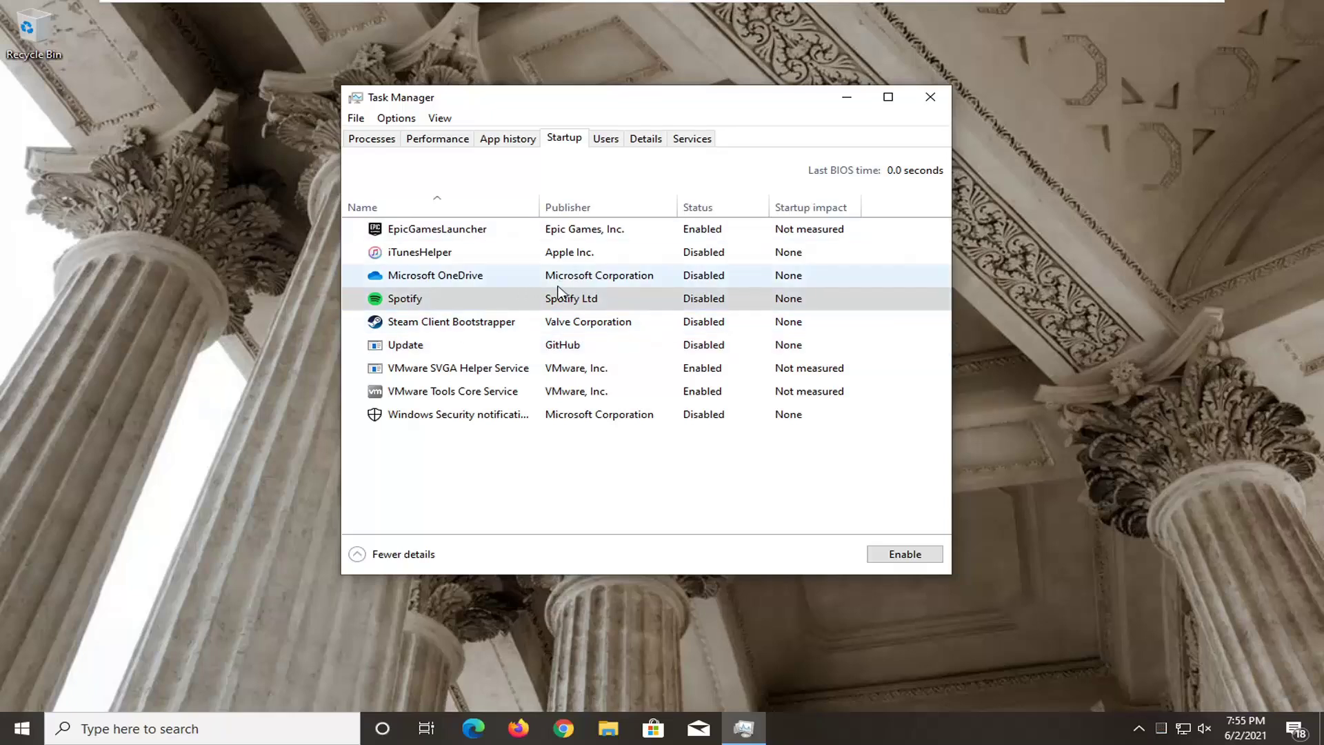
pyautogui.click(930, 97)
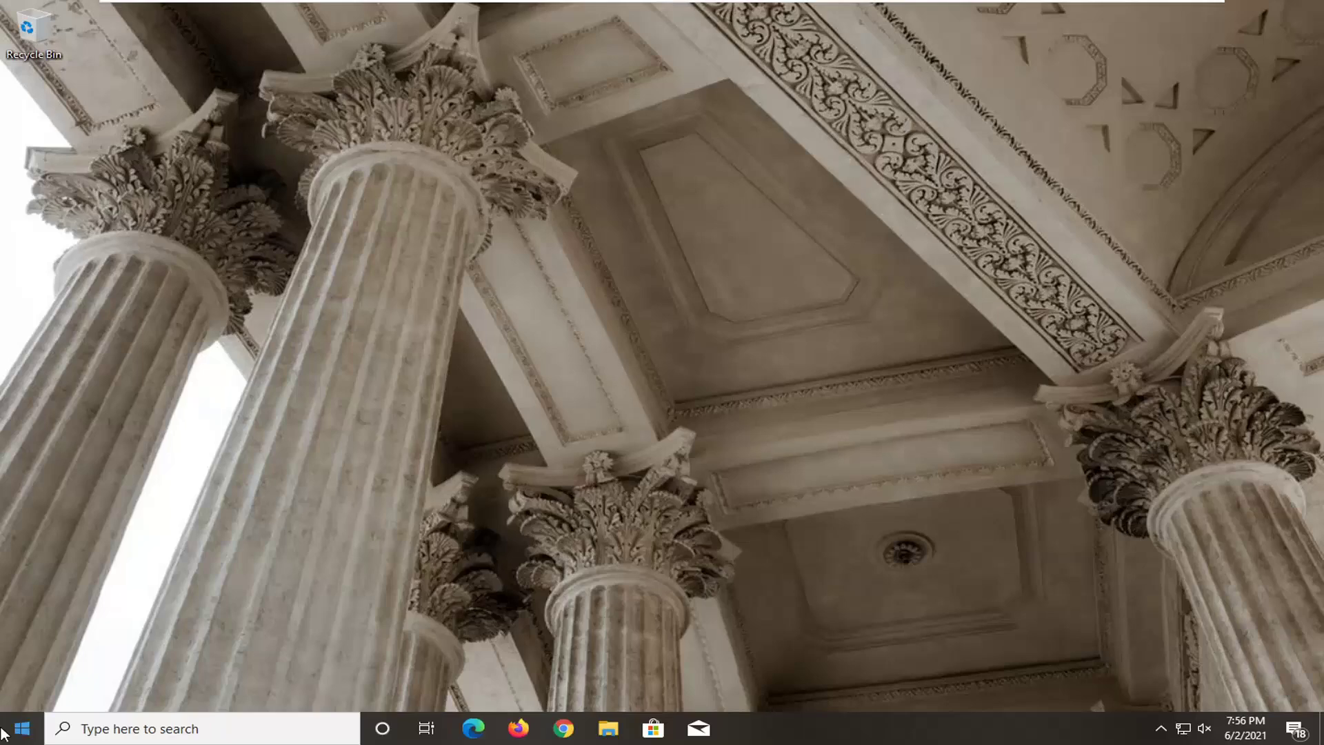
# Search 'control panel' from Start and launch Control Panel.
pyautogui.click(11, 730)
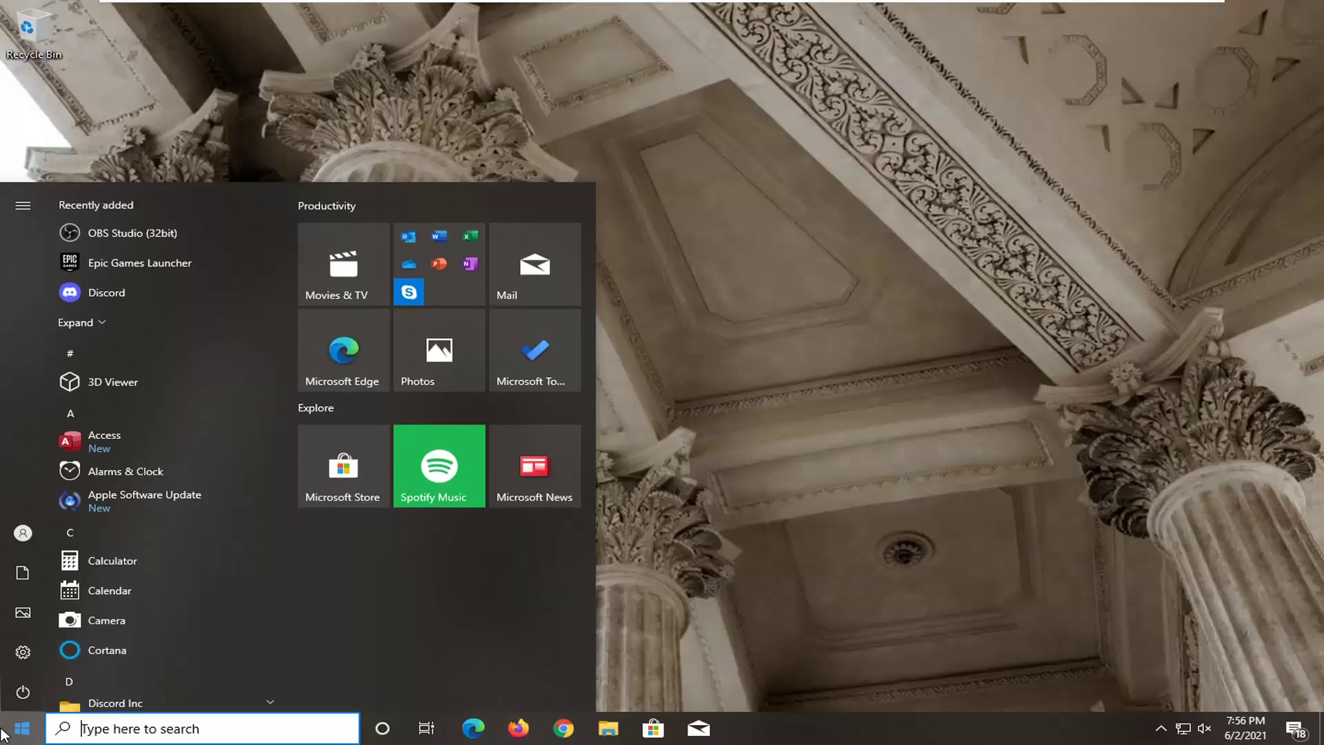
pyautogui.write('con')
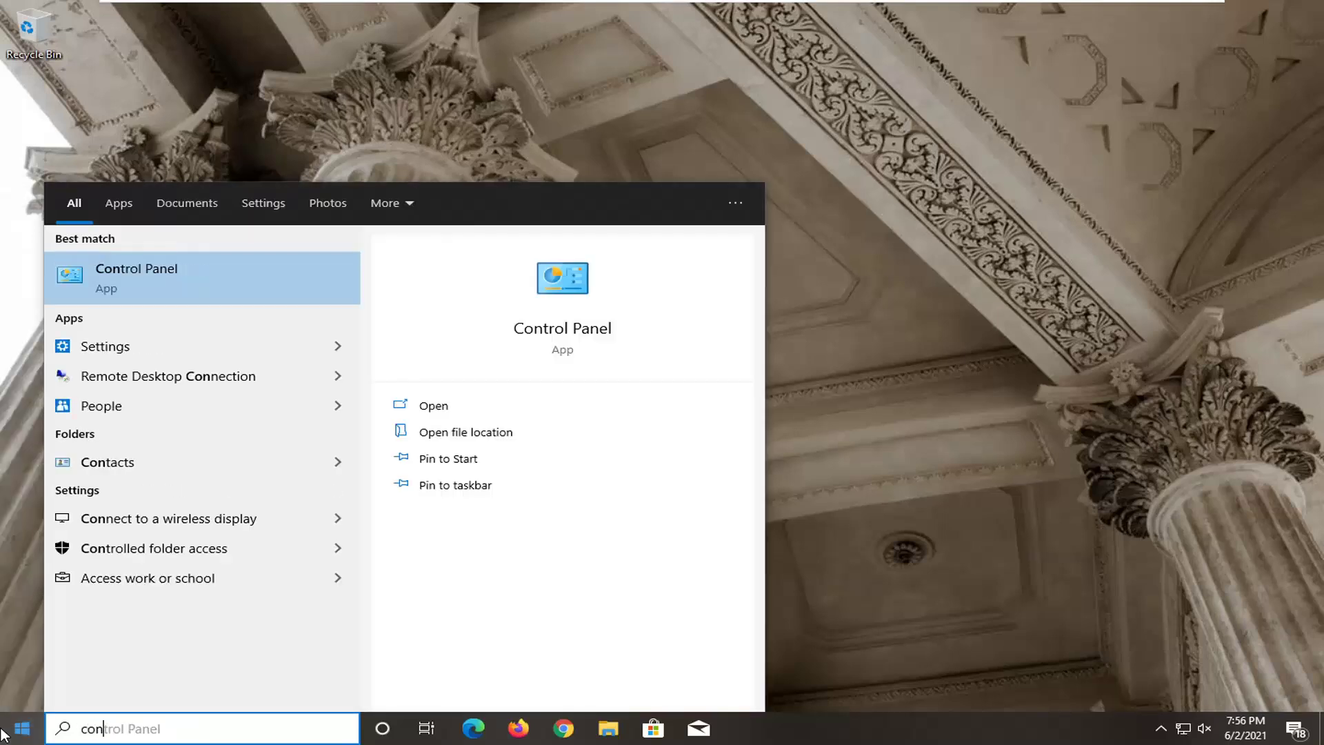
pyautogui.write('trol panel')
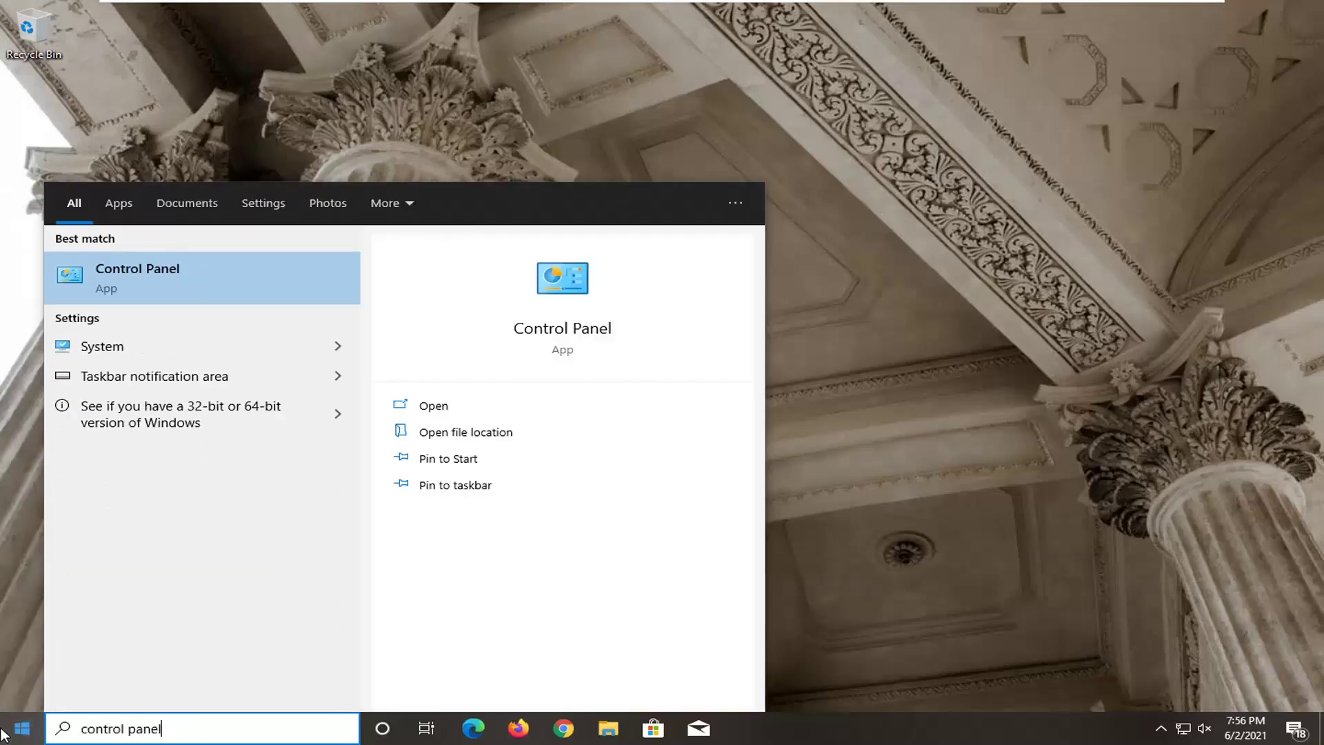
pyautogui.click(205, 272)
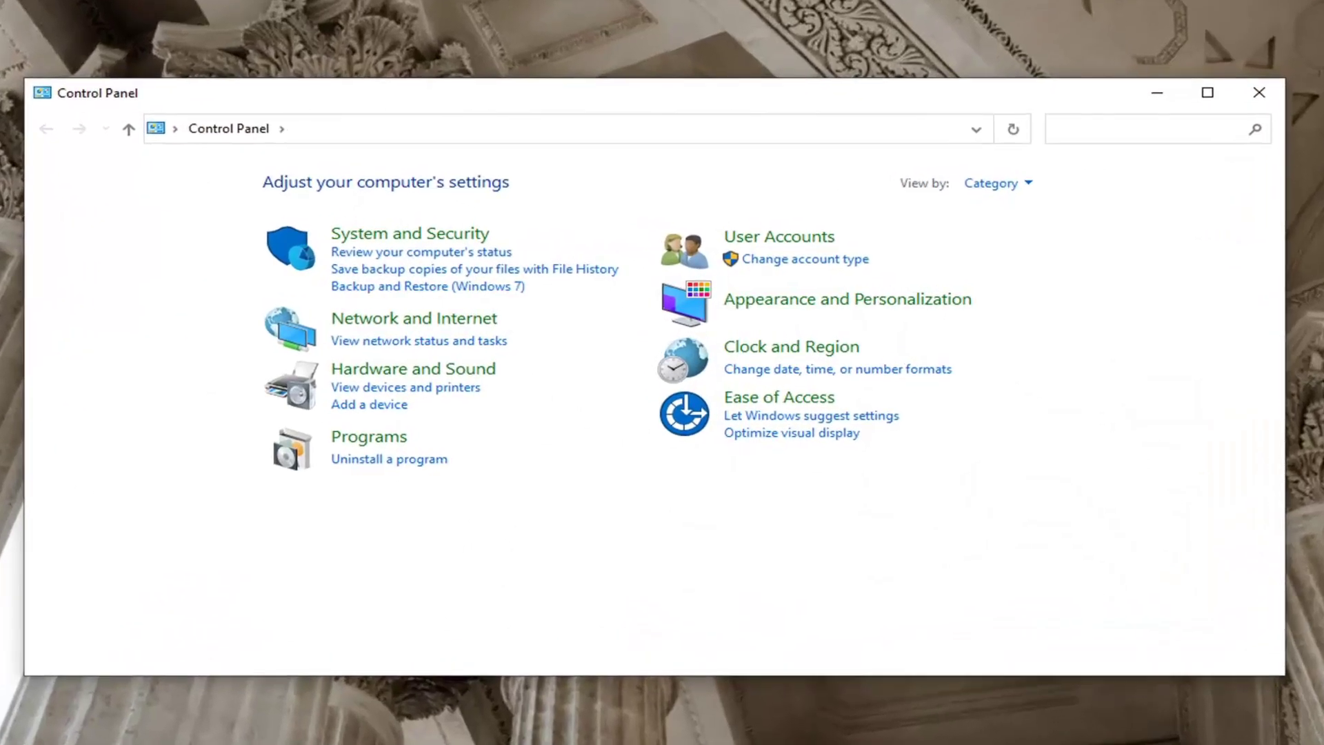
# Switch Control Panel to Large icons view and go into Programs and Features.
pyautogui.click(1006, 185)
pyautogui.click(1014, 240)
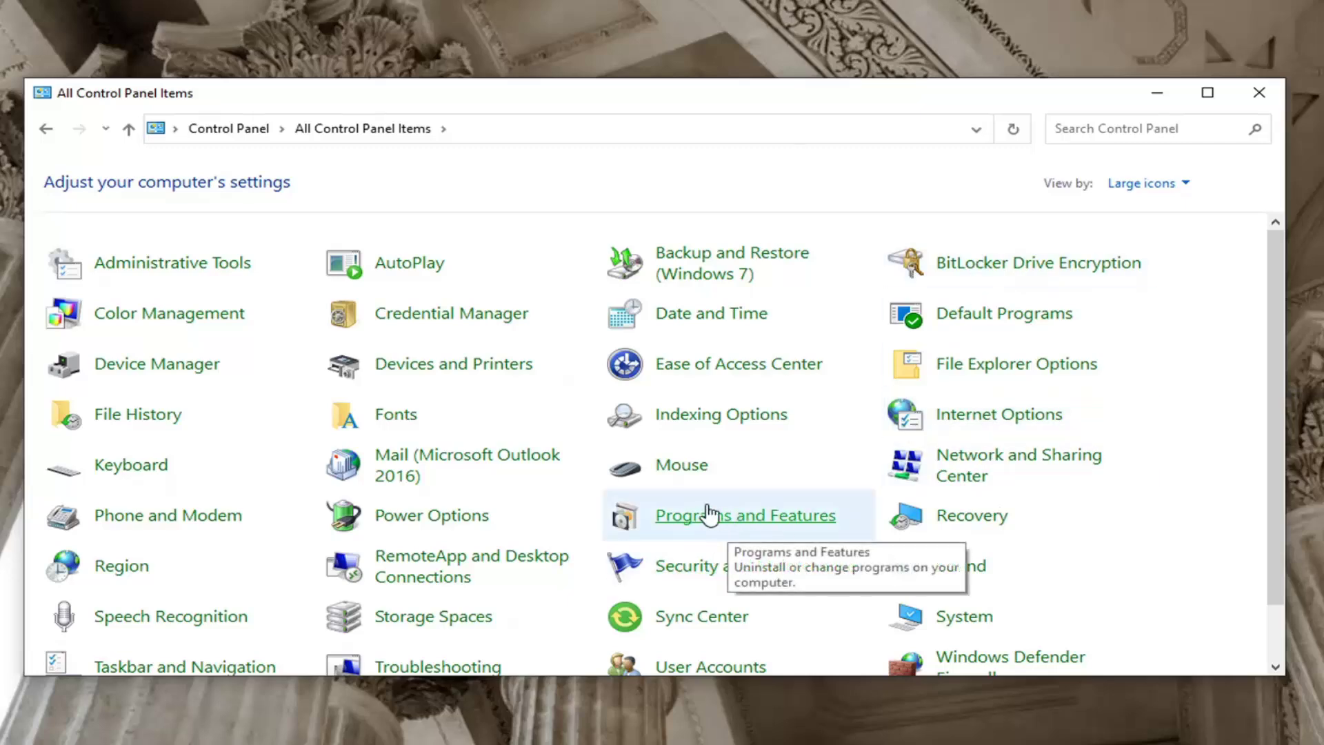
pyautogui.click(735, 518)
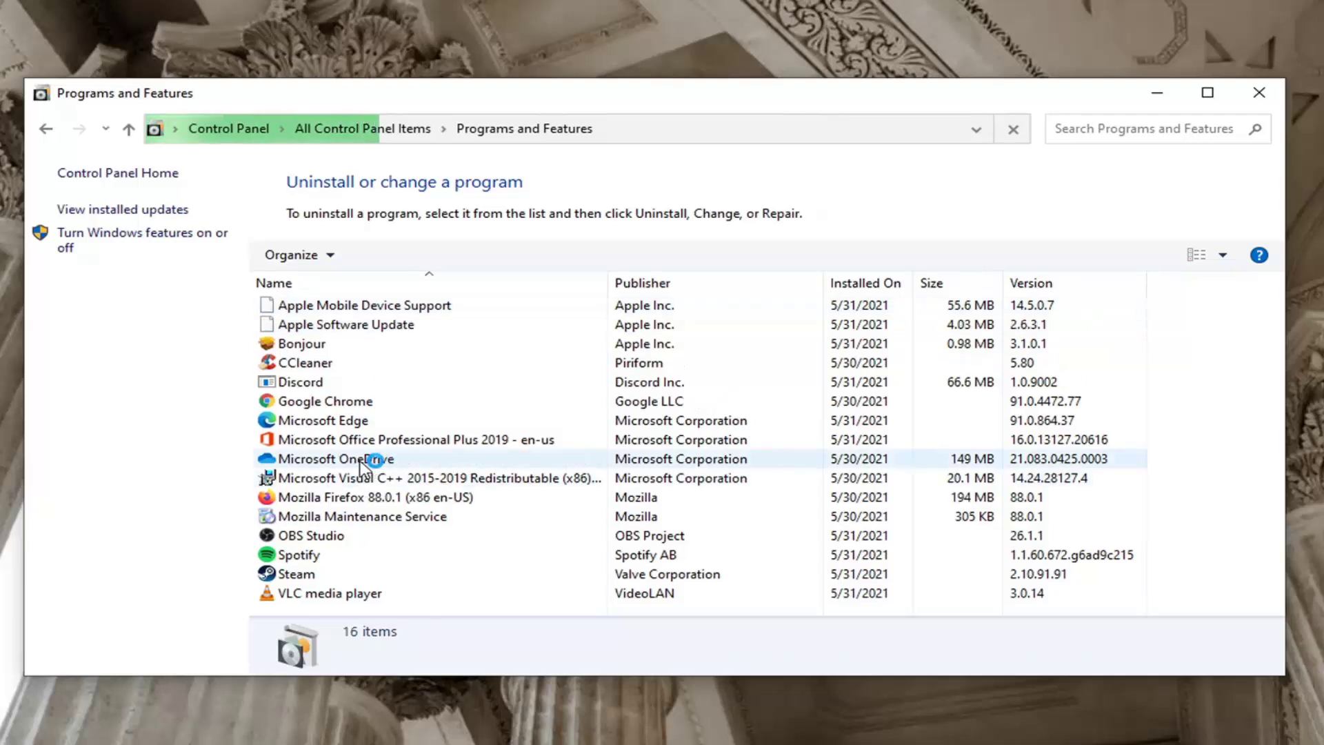
# Select the Microsoft Office Professional Plus 2019 and Epic Online Services entries without uninstalling.
pyautogui.click(352, 461)
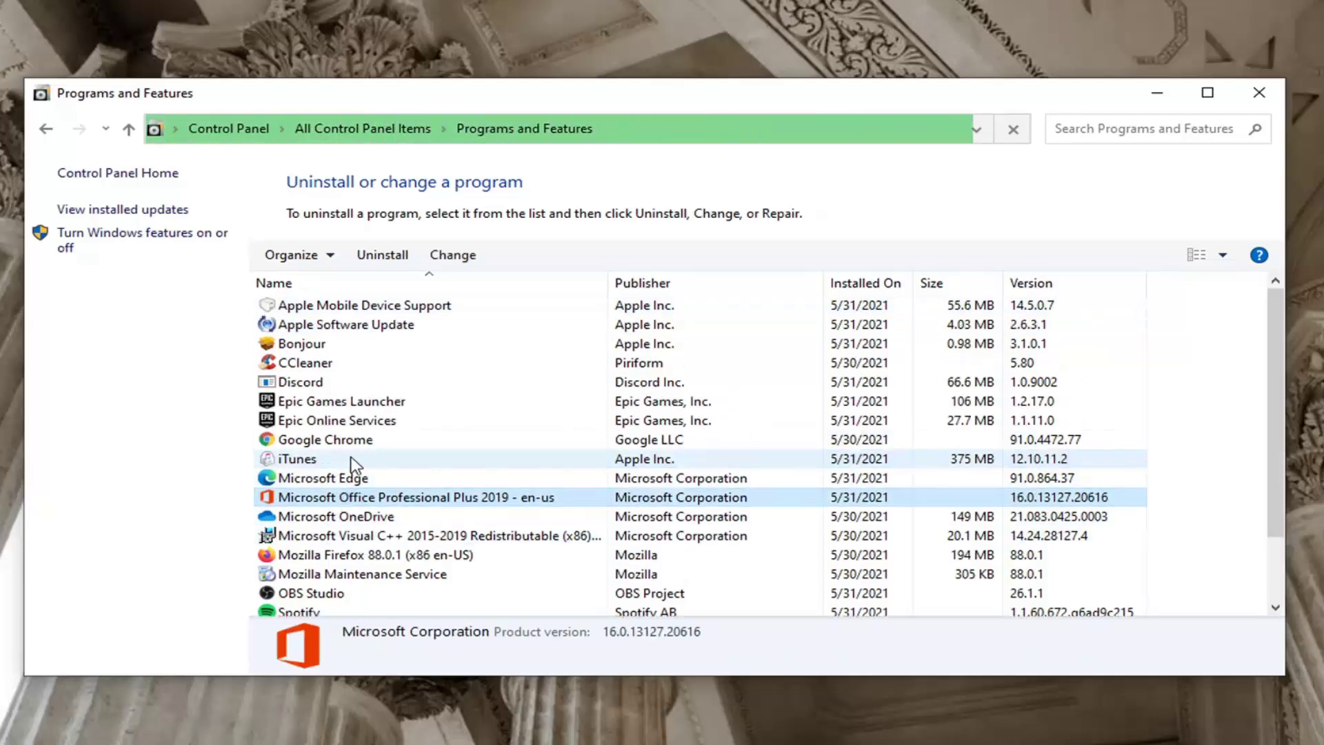
pyautogui.click(343, 420)
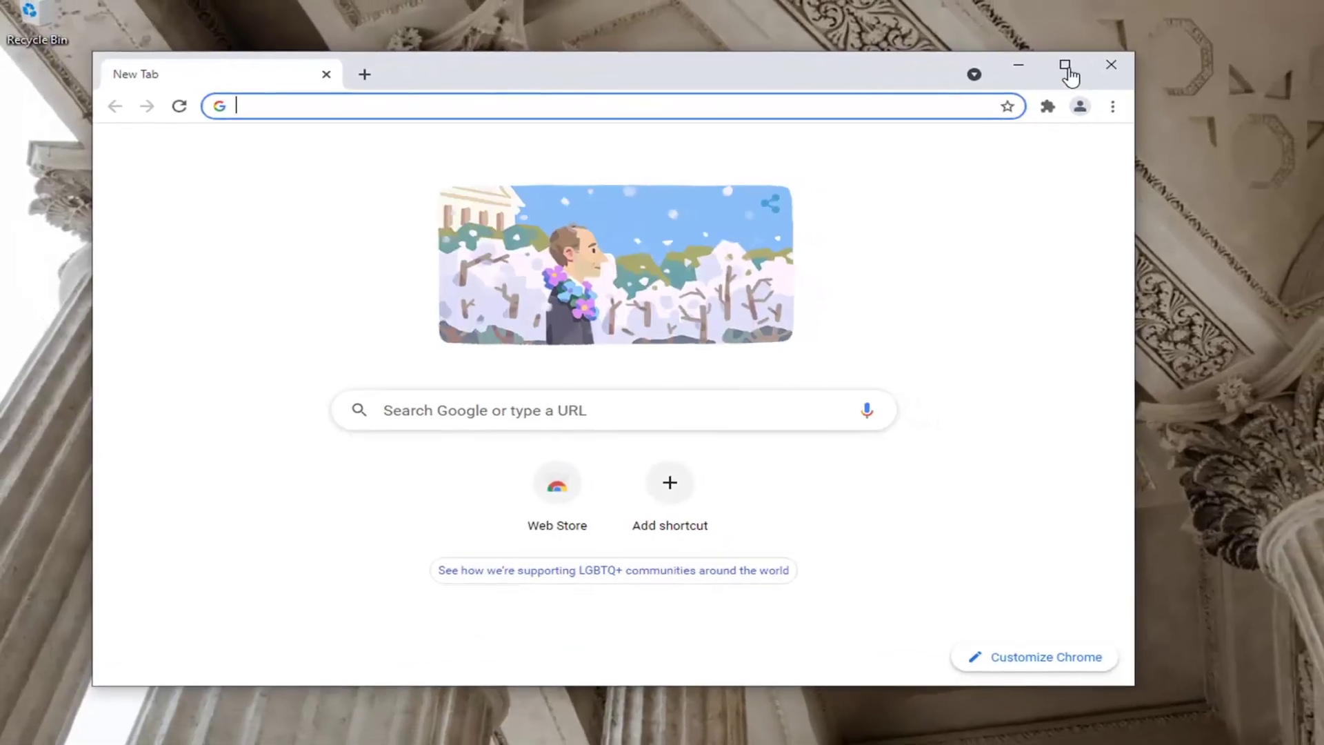
# Maximize Chrome and navigate to the pasted Lenovo support web address.
pyautogui.click(1099, 60)
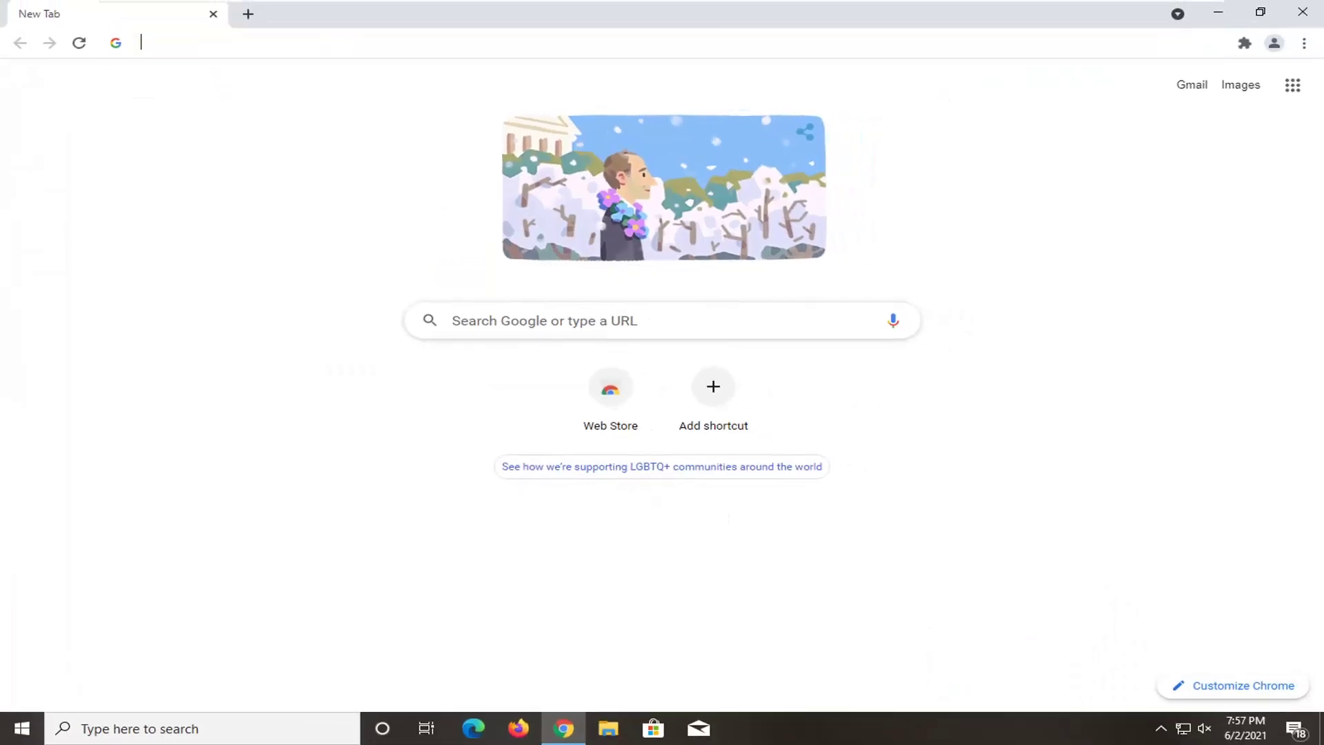
pyautogui.rightClick(320, 47)
pyautogui.click(370, 160)
pyautogui.press('Return')
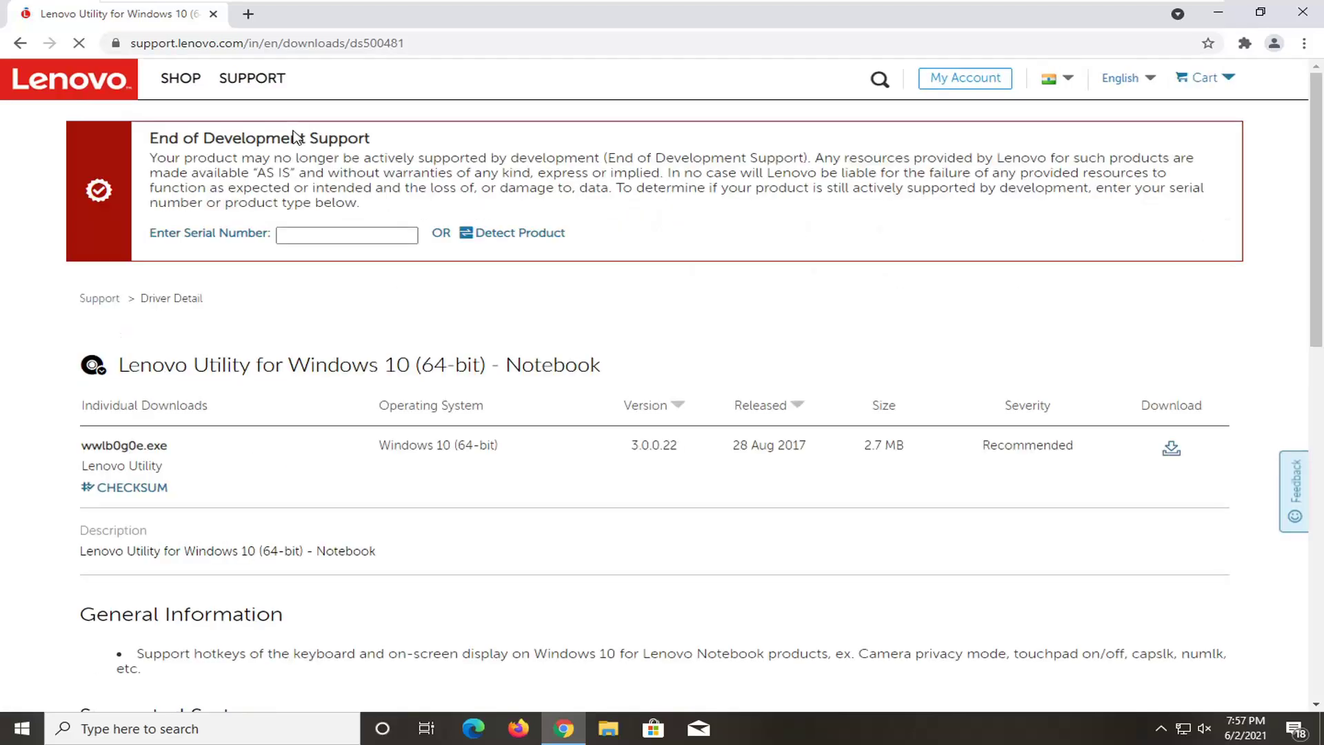
pyautogui.scroll(-1, 392, 358)
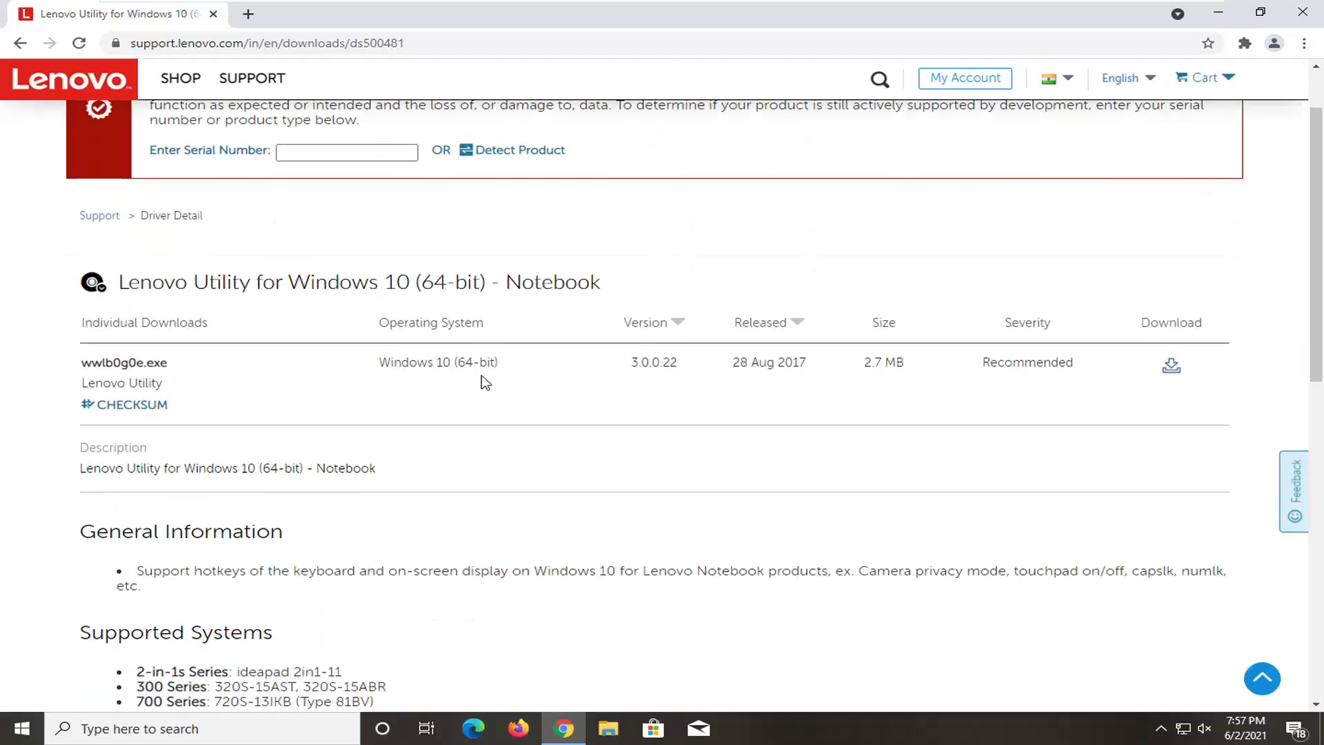
pyautogui.scroll(-2, 284, 426)
pyautogui.scroll(-2, 285, 427)
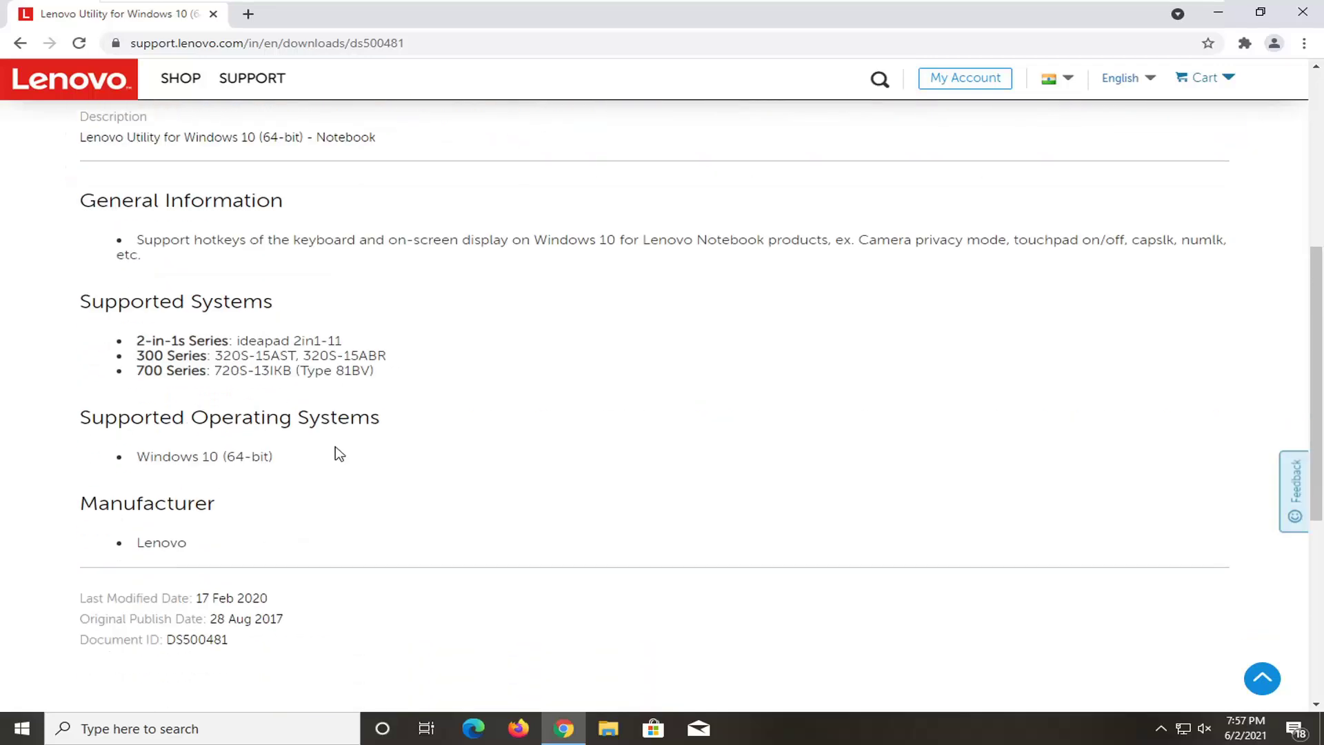
pyautogui.scroll(1, 555, 409)
pyautogui.scroll(3, 554, 409)
pyautogui.scroll(2, 555, 409)
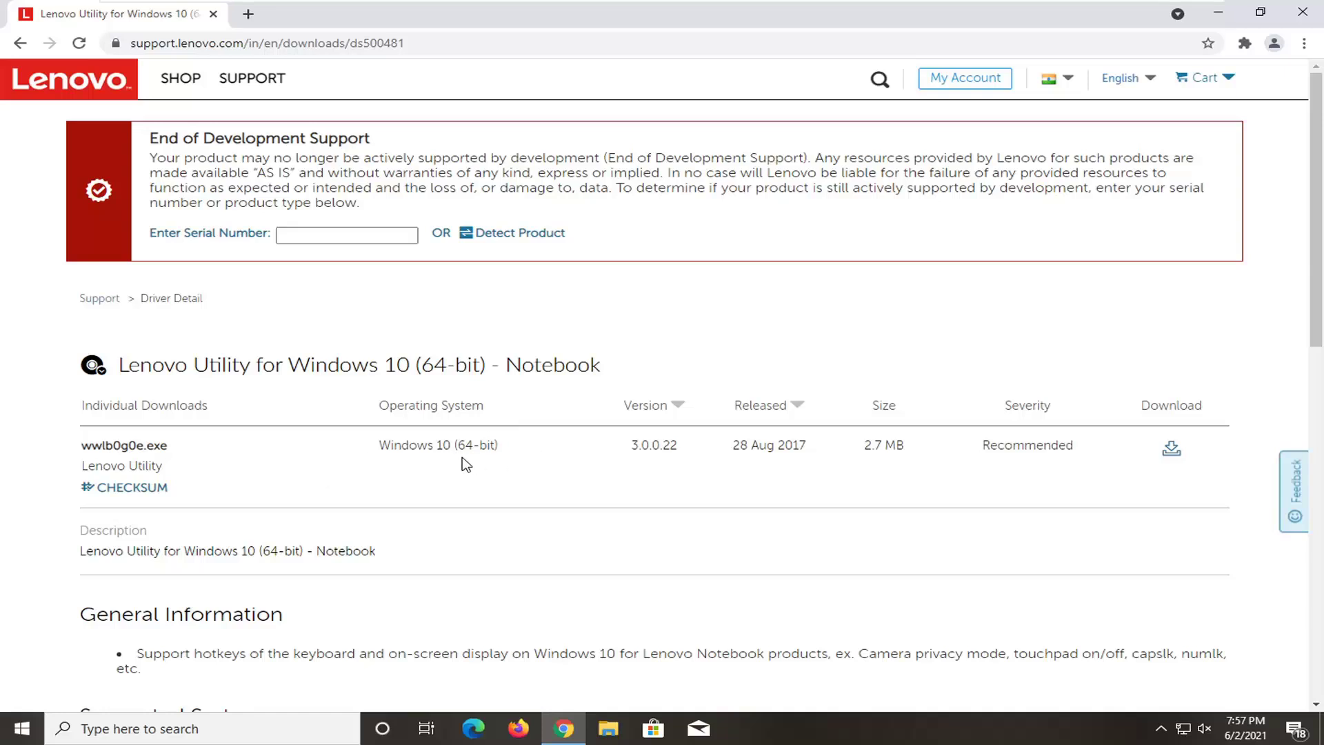
# Download the Lenovo Utility installer, run it and allow it through UAC.
pyautogui.click(1172, 447)
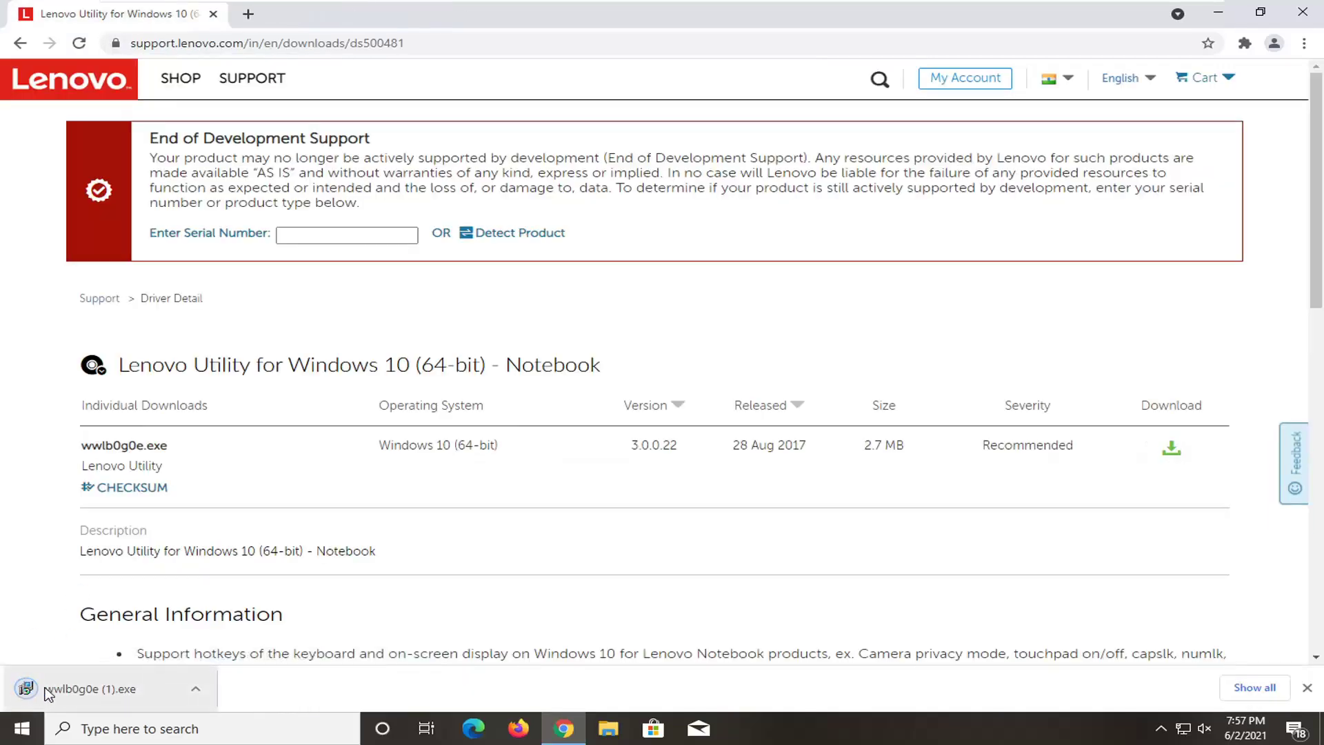
pyautogui.click(57, 692)
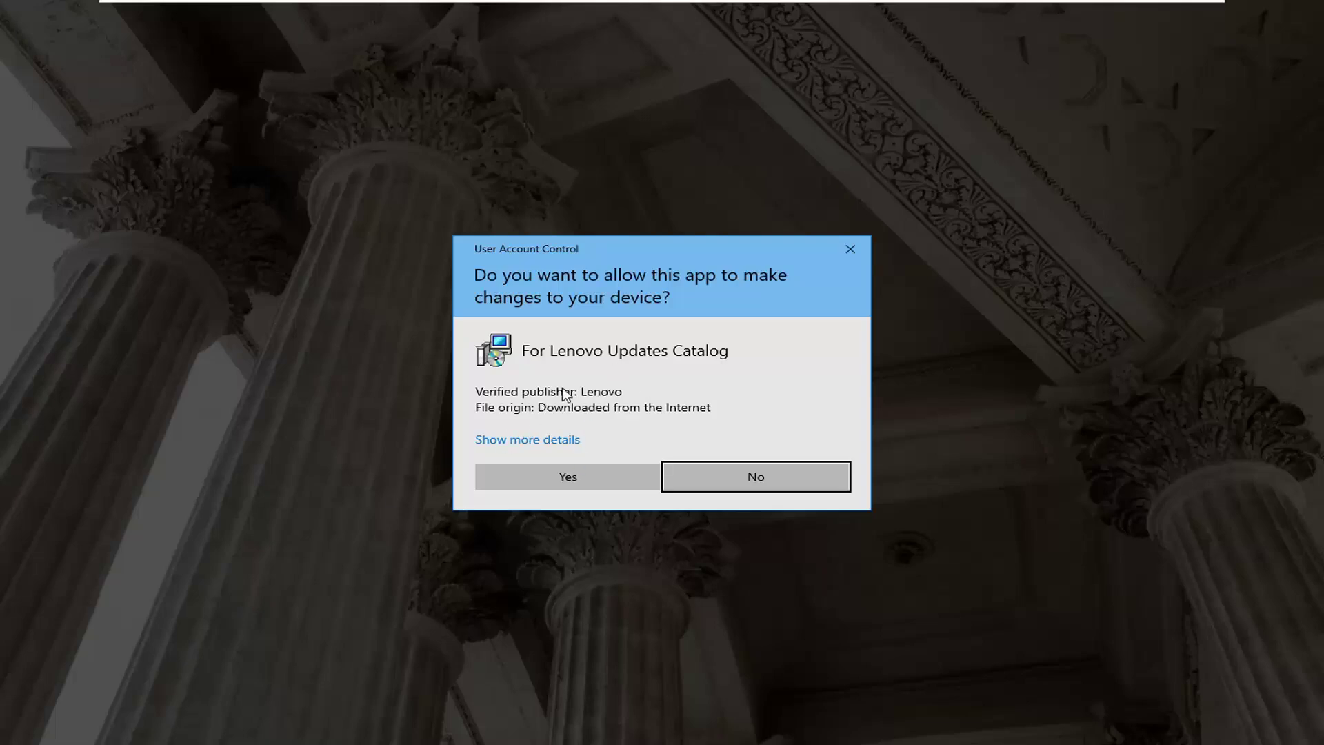
pyautogui.click(545, 472)
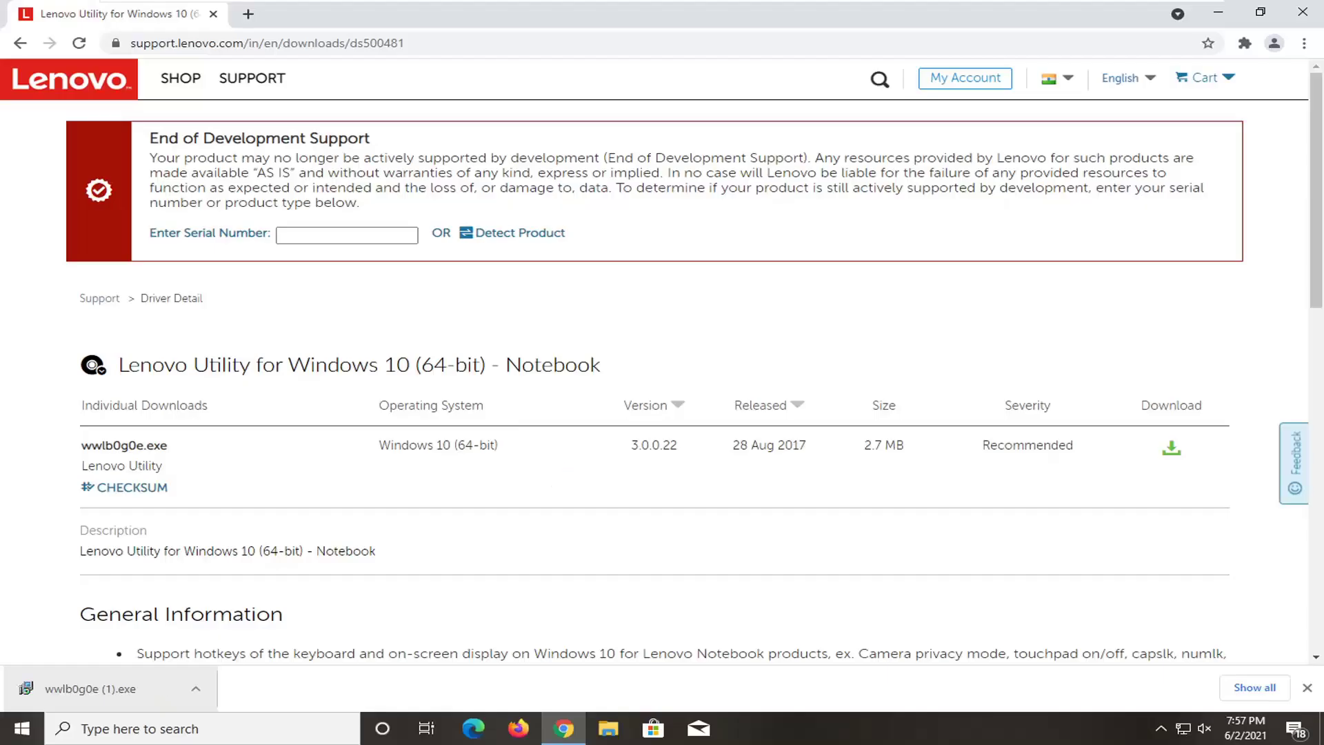
# Reveal the setup wizard and advance past its welcome pages to the install location.
pyautogui.click(1219, 15)
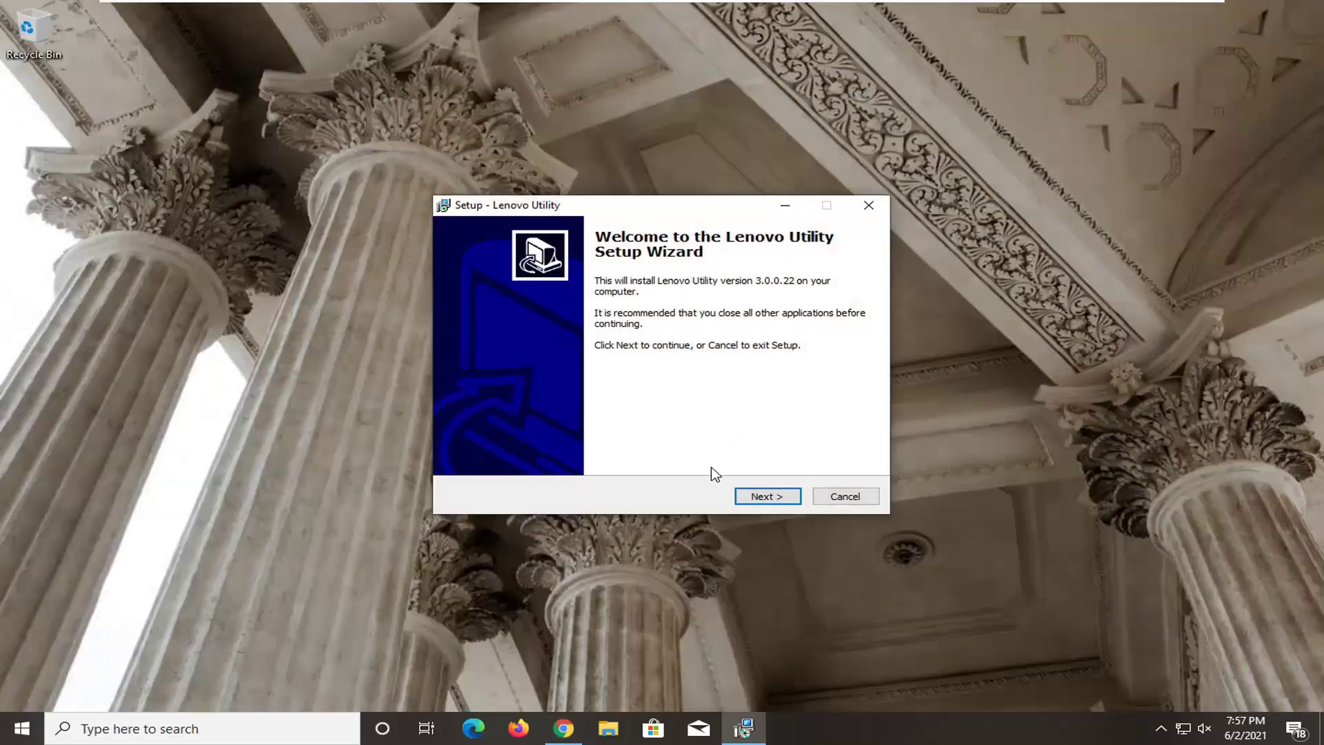
pyautogui.click(766, 496)
pyautogui.click(571, 451)
pyautogui.click(766, 498)
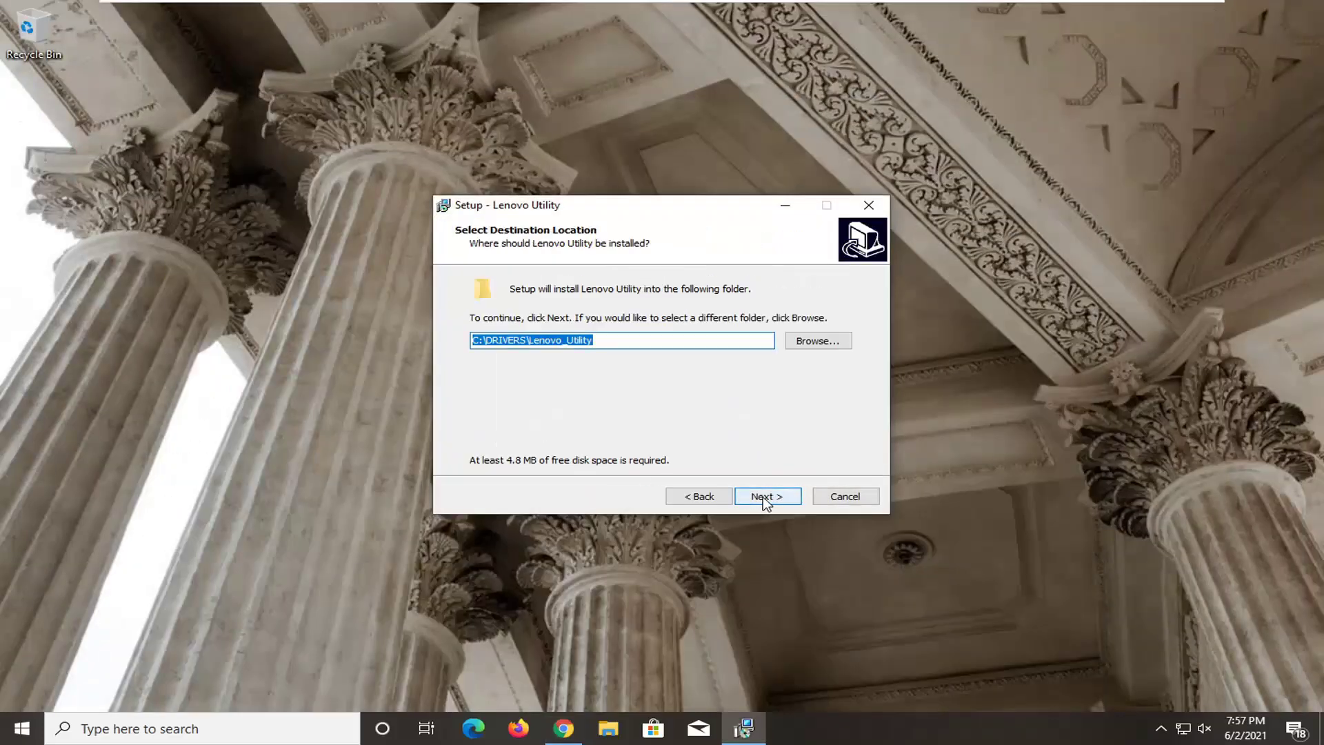
# Accept the existing C:\DRIVERS\Lenovo_Utility folder and start installing Lenovo Utility 3.0.0.22.
pyautogui.click(765, 498)
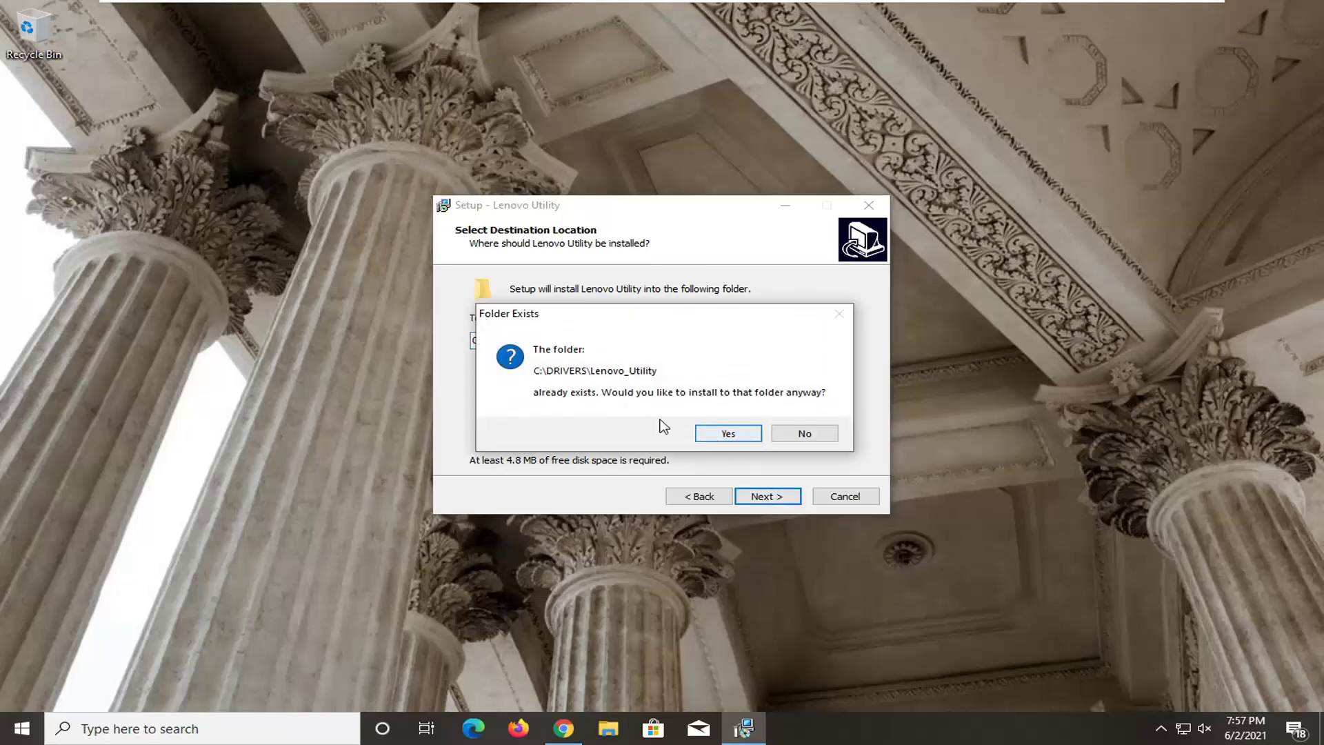
pyautogui.click(728, 434)
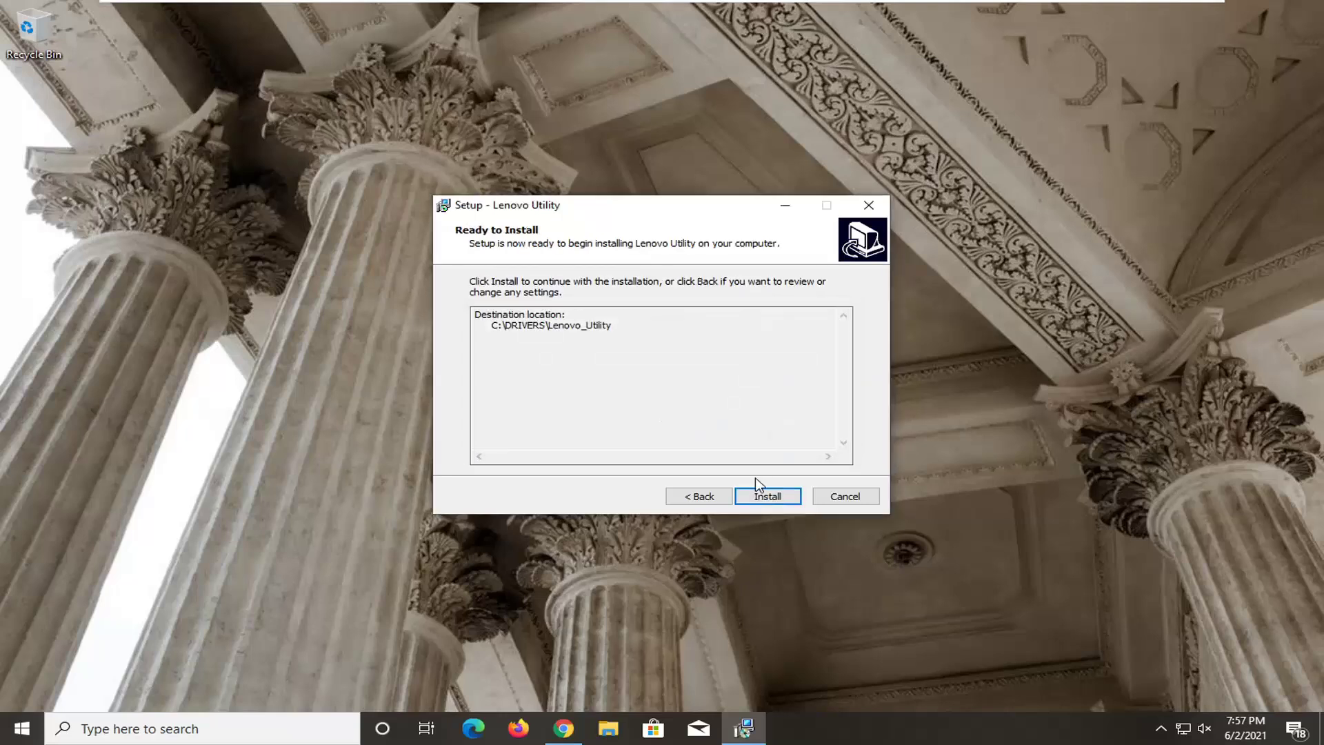
pyautogui.click(766, 497)
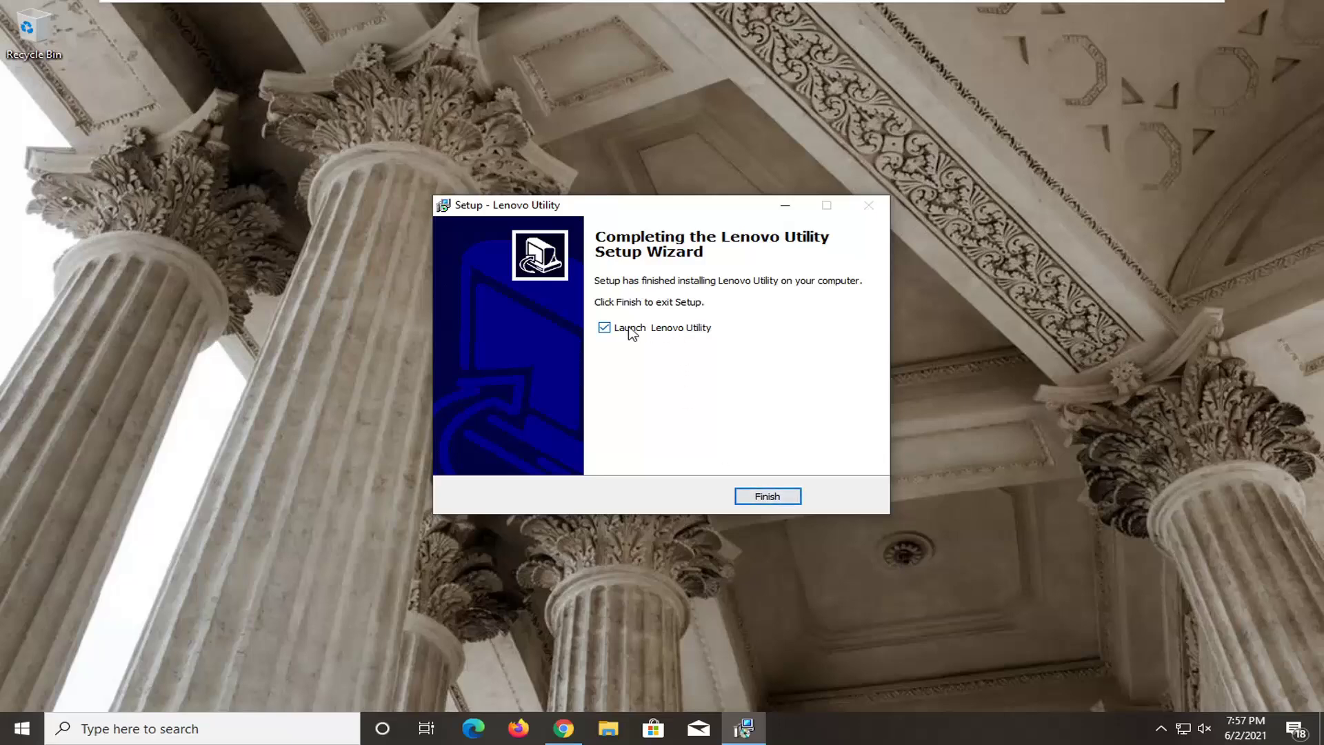
# Finish the first wizard, accept the second setup's licence agreement and continue its installation.
pyautogui.click(768, 498)
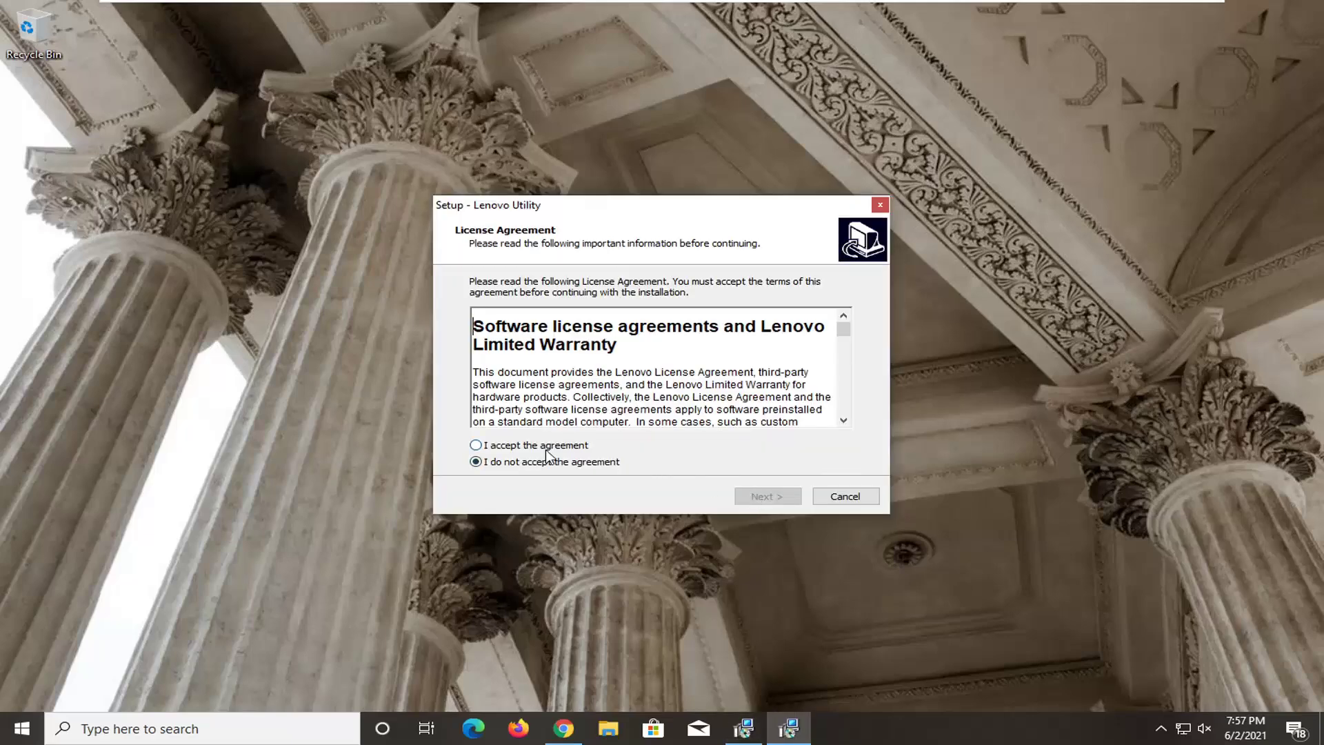
pyautogui.click(562, 447)
pyautogui.click(767, 497)
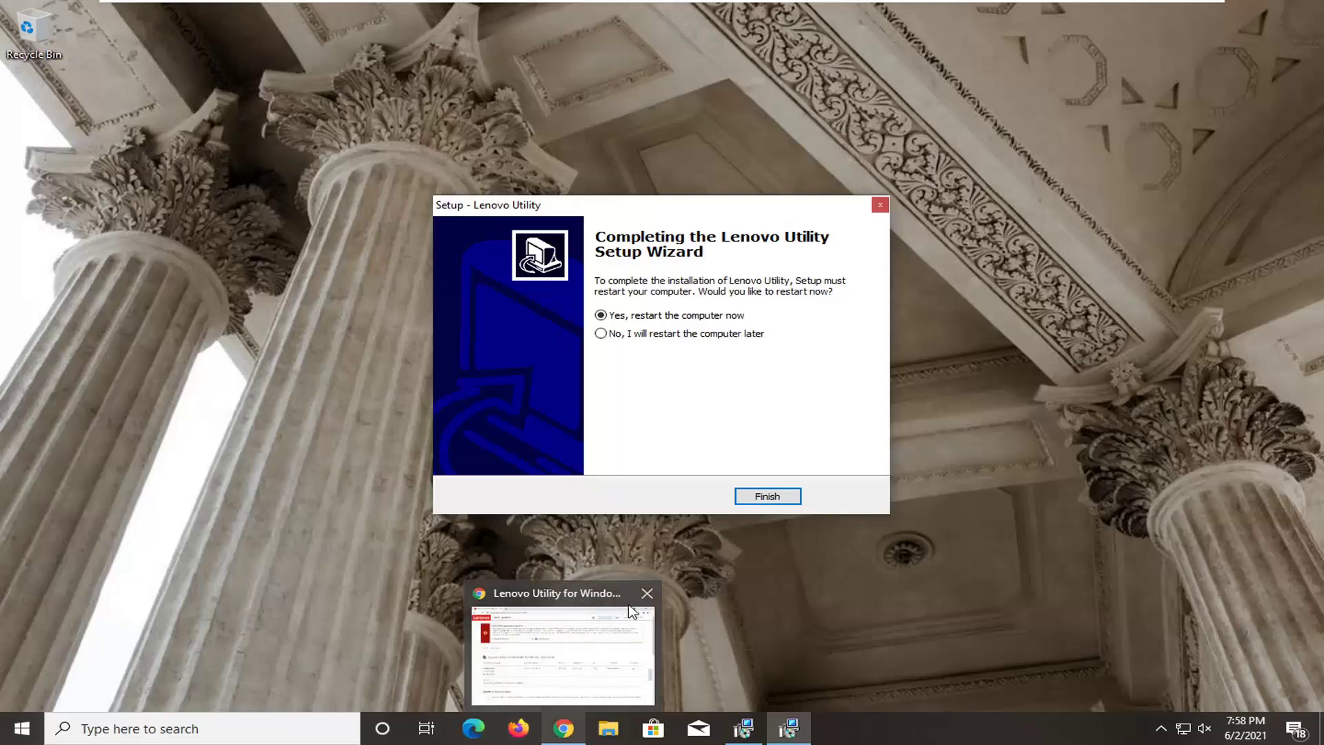
pyautogui.click(564, 728)
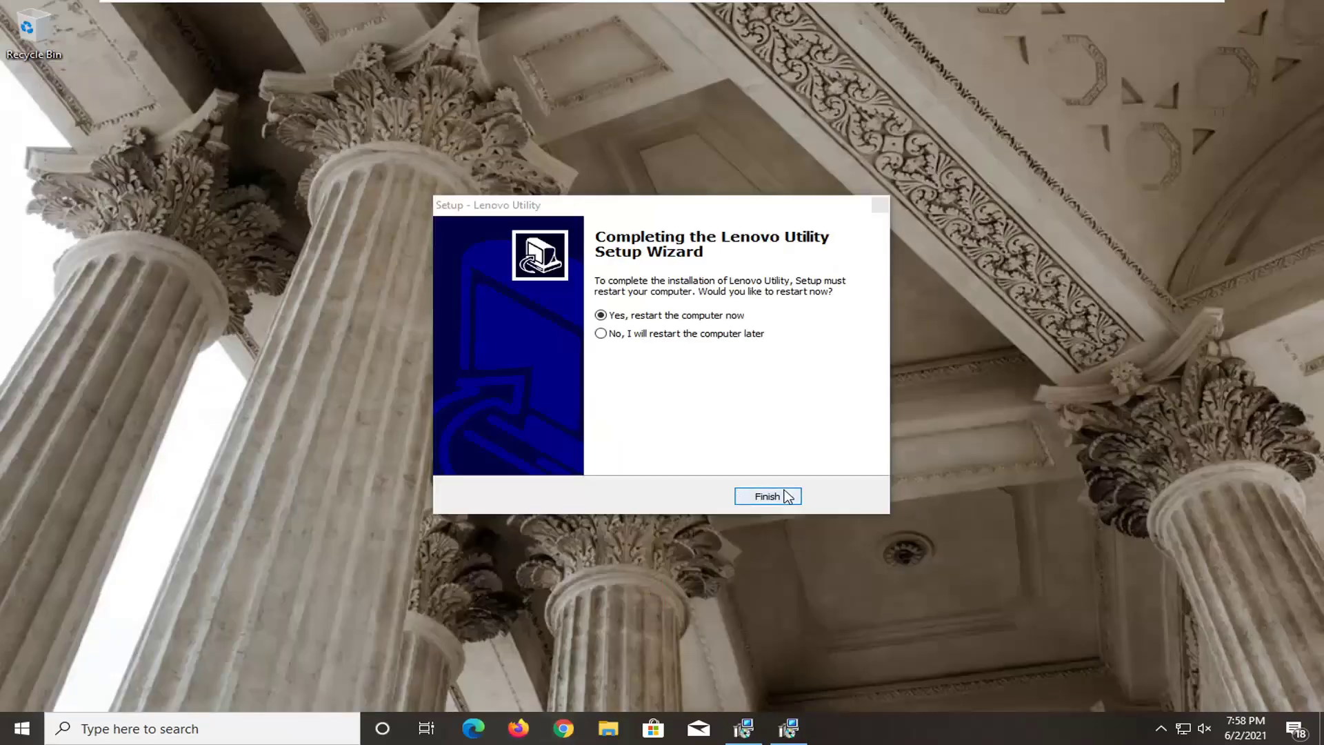
# Finish setup with 'Yes, restart the computer now' so Windows restarts.
pyautogui.click(783, 503)
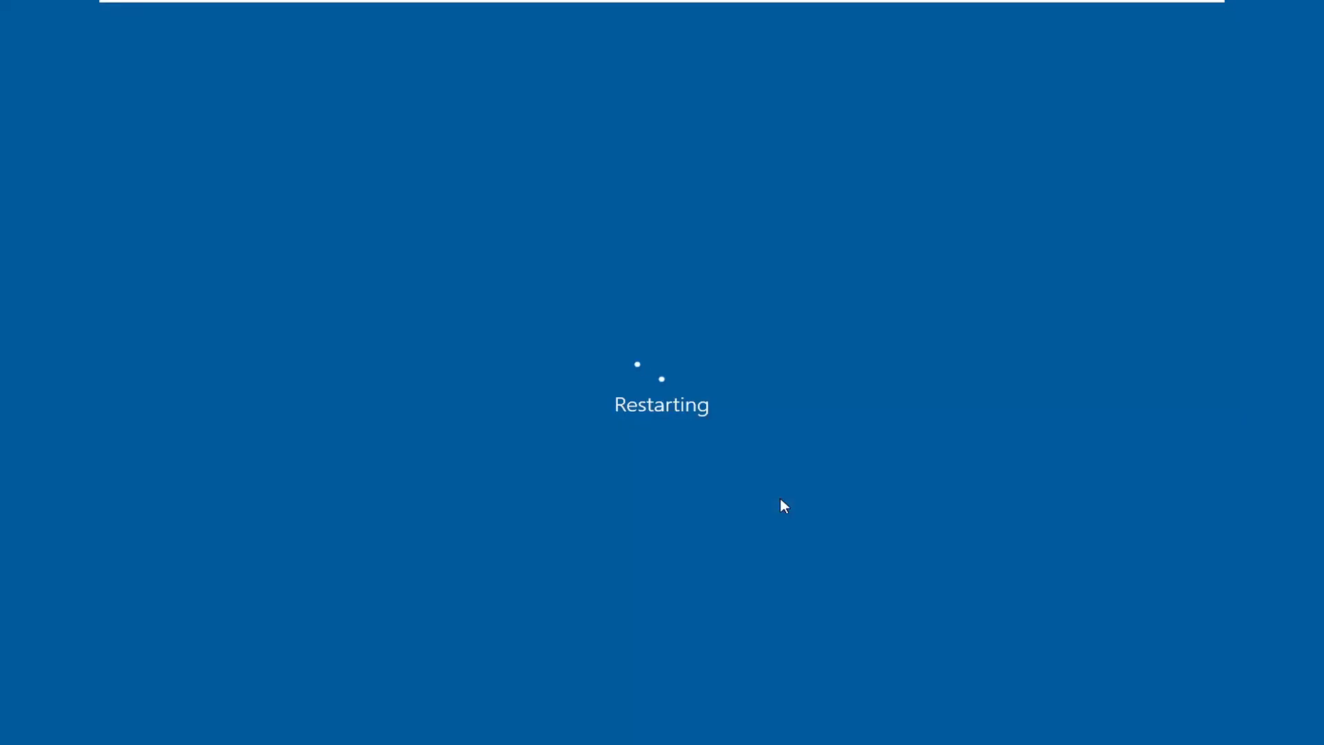